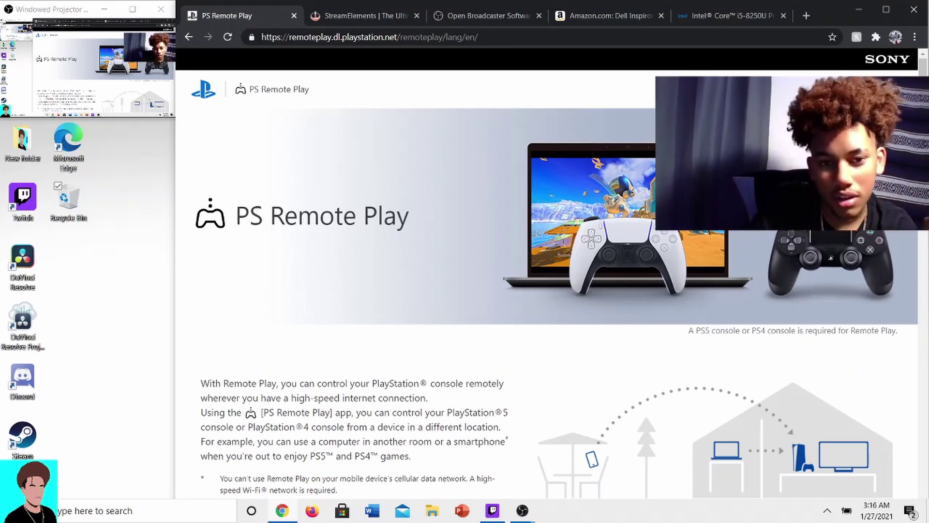
# Step: Scroll down to the PS4 links on the Remote Play page, then switch to the StreamElements tab
pyautogui.scroll(-4, 670, 251)
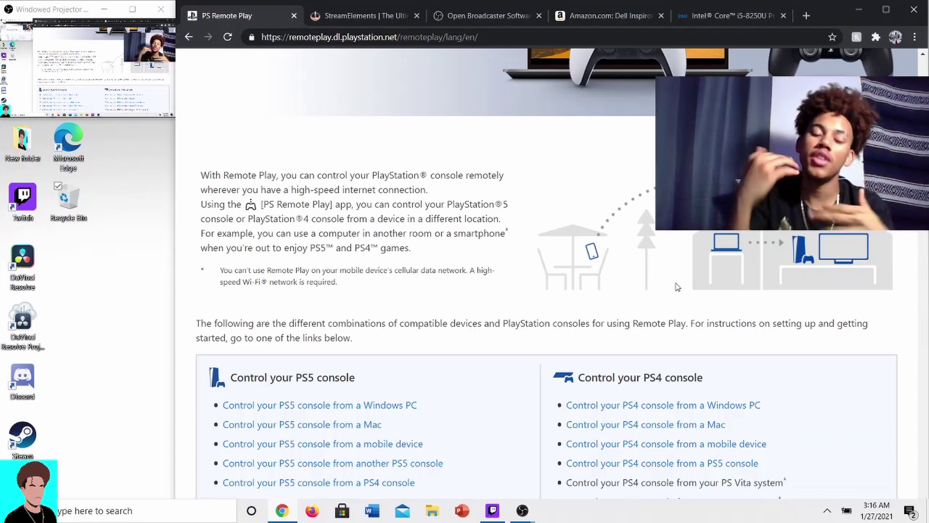
pyautogui.scroll(-1, 677, 287)
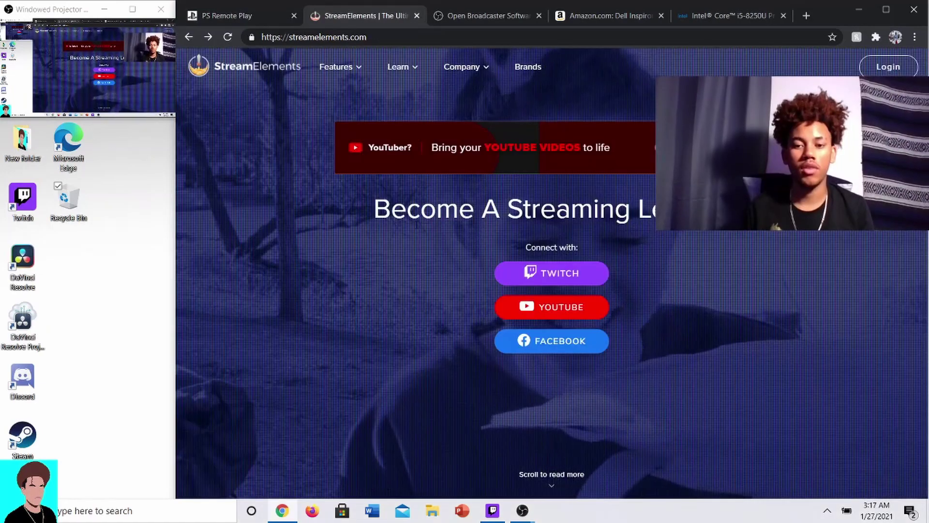
pyautogui.click(361, 16)
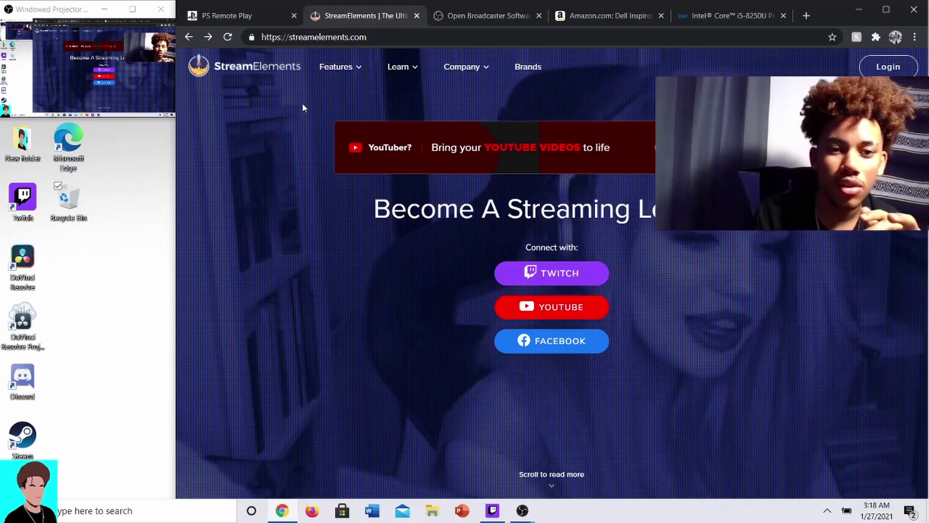
pyautogui.moveTo(334, 68)
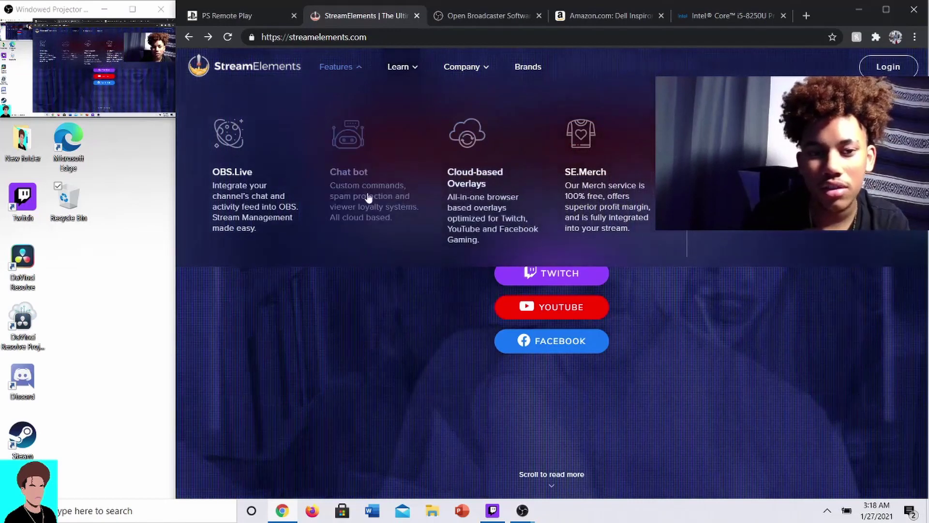
# Step: Go to the StreamElements OBS.Live plug-in page and scroll toward its Download section
pyautogui.click(300, 179)
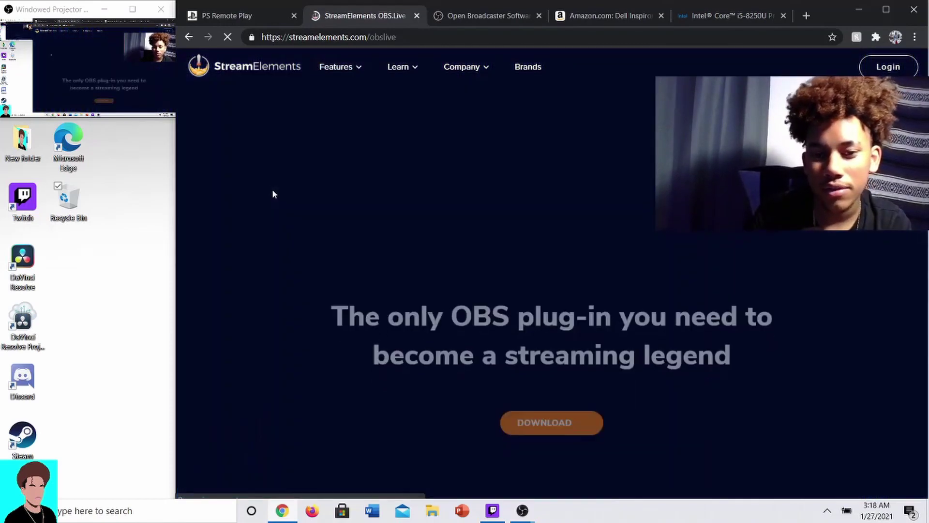
pyautogui.scroll(-2, 550, 328)
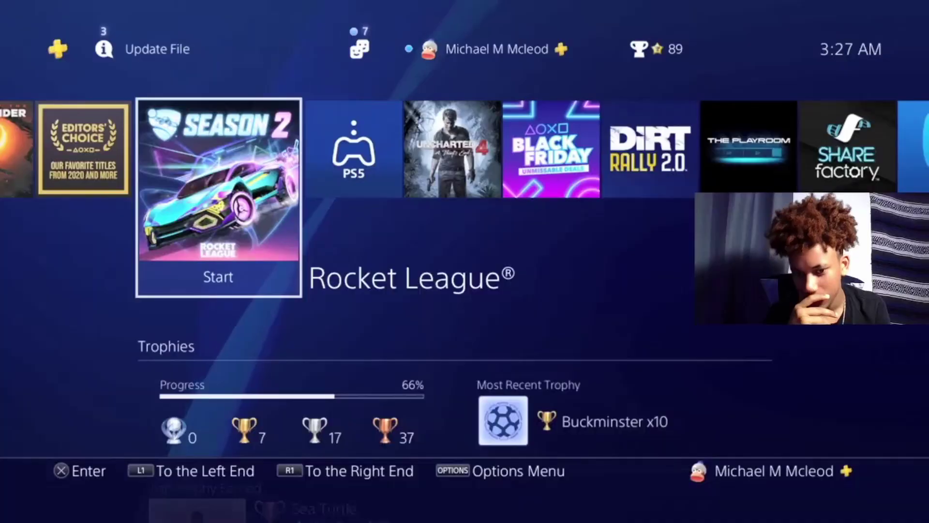
pyautogui.press('Up')
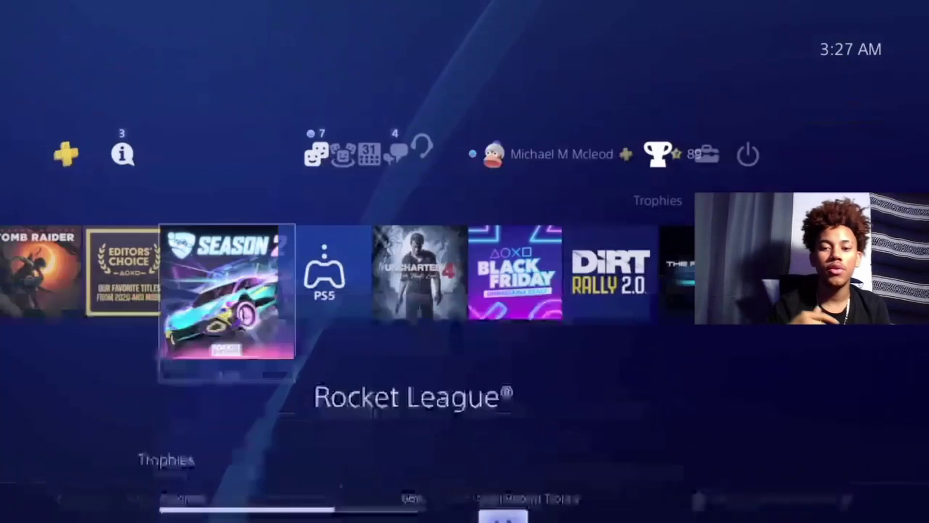
pyautogui.press('Right')
pyautogui.press('Left')
pyautogui.press('Return')
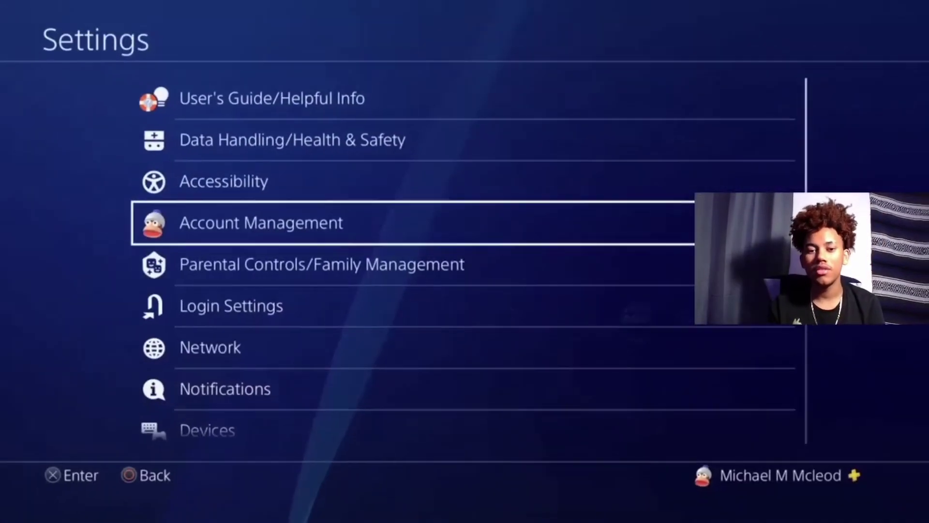
pyautogui.press('Down')
pyautogui.press('Down')
pyautogui.press('Return')
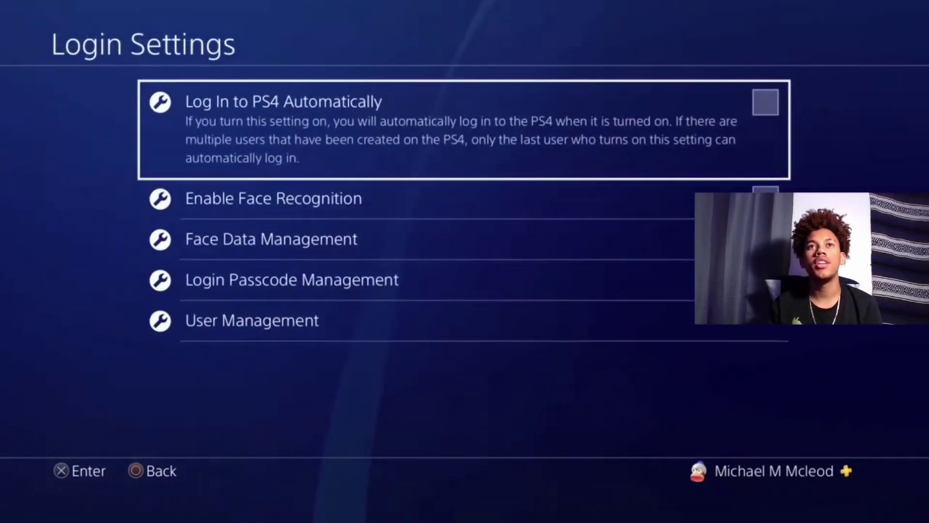
pyautogui.press('Down')
pyautogui.press('Down')
pyautogui.press('Down')
pyautogui.press('Down')
pyautogui.press('Return')
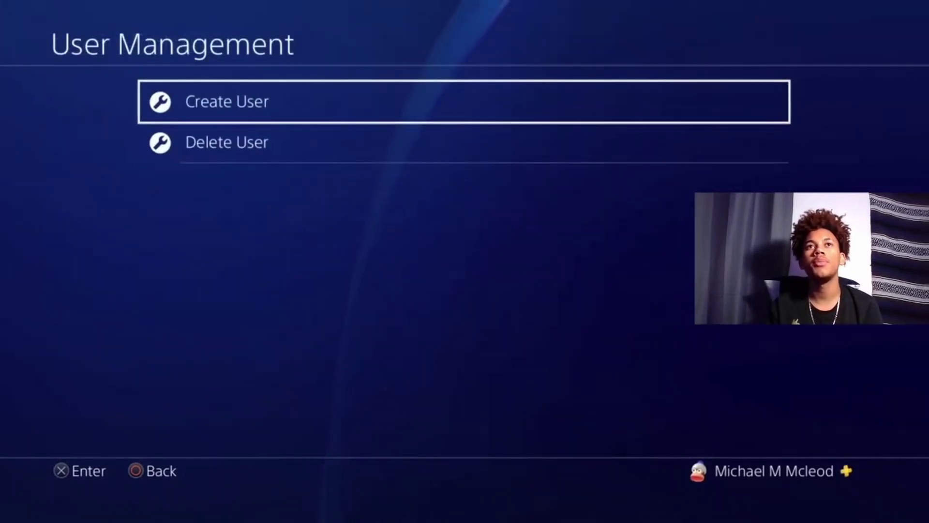
pyautogui.press('Return')
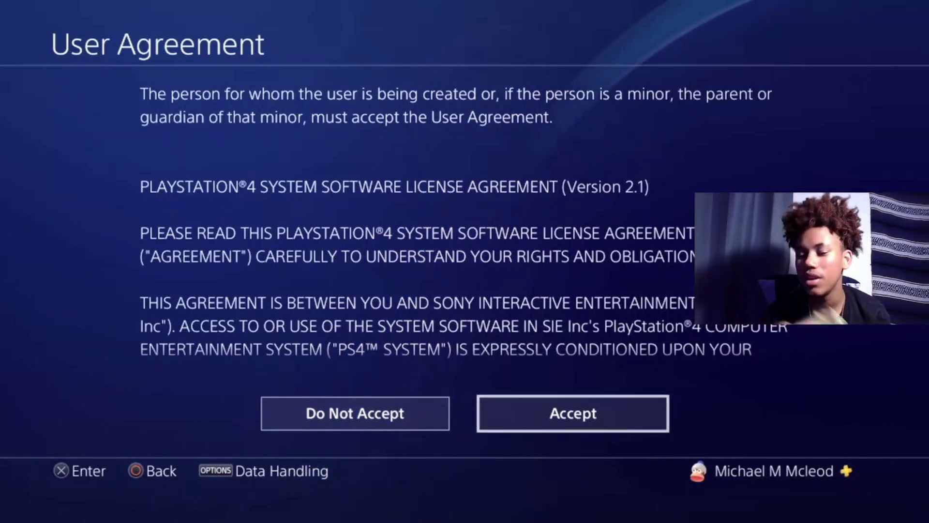
pyautogui.press('Left')
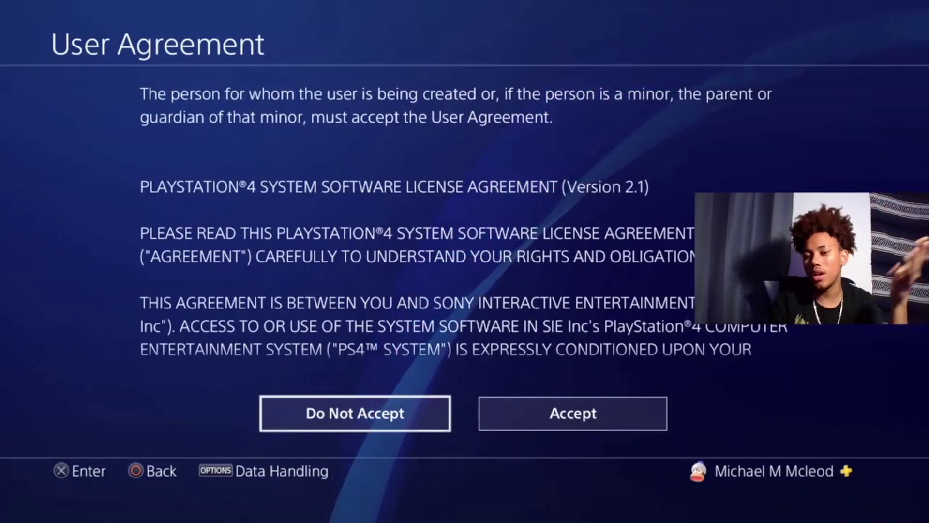
pyautogui.press('Right')
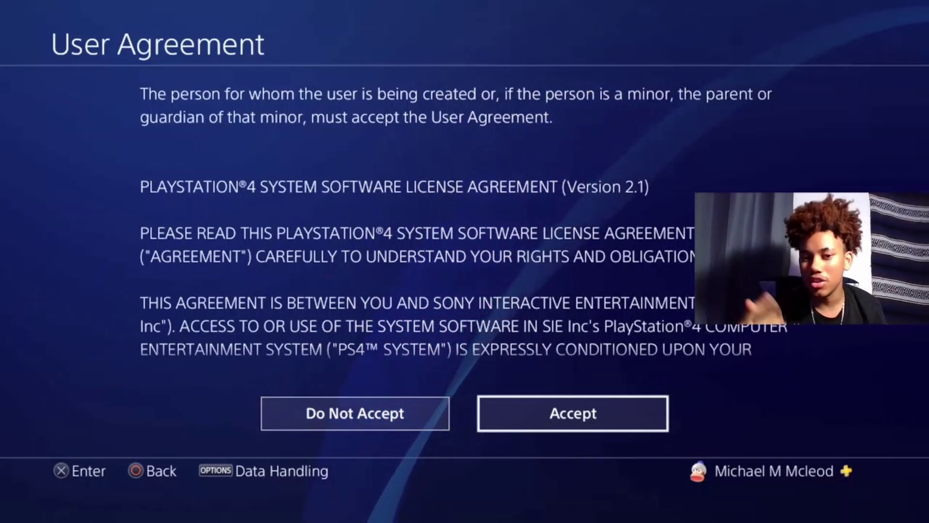
pyautogui.press('Return')
pyautogui.press('Escape')
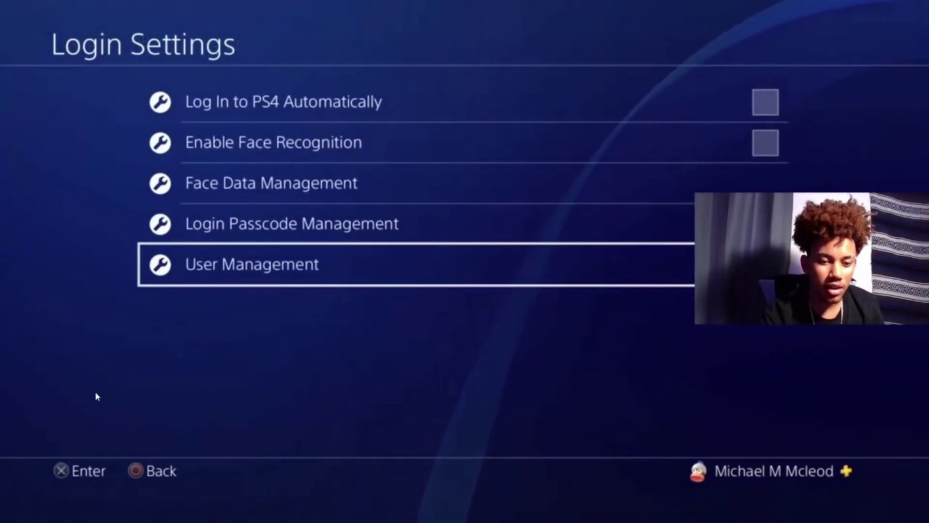
pyautogui.press('Return')
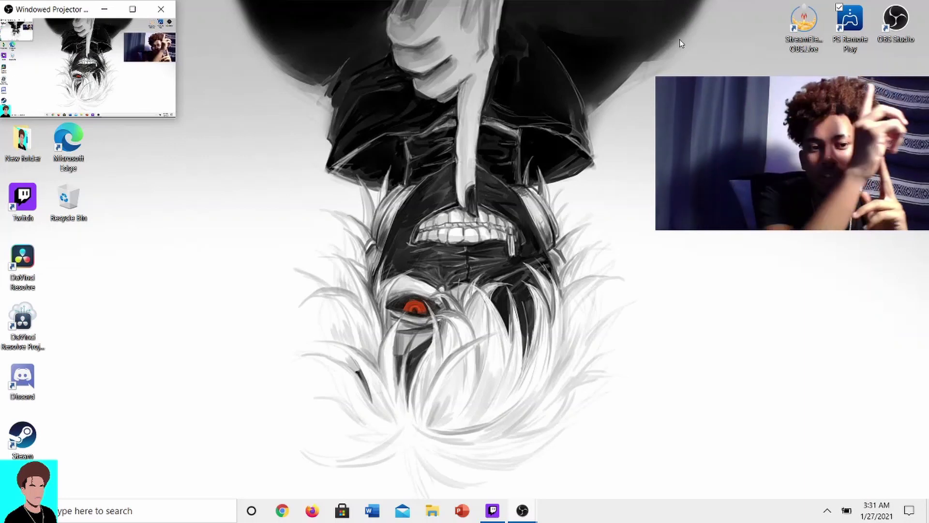
# Step: Launch PS Remote Play, connect to the PS4-796 console, and shrink its window
pyautogui.click(854, 27)
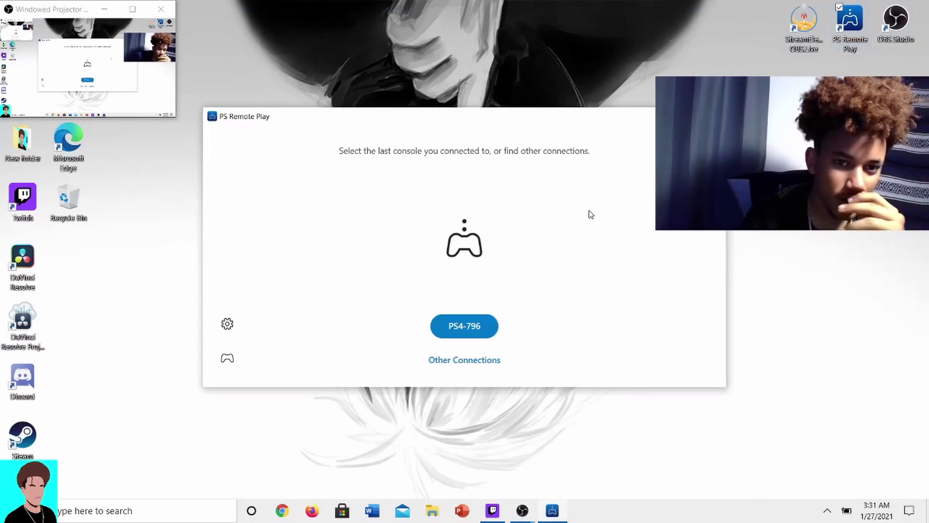
pyautogui.click(459, 331)
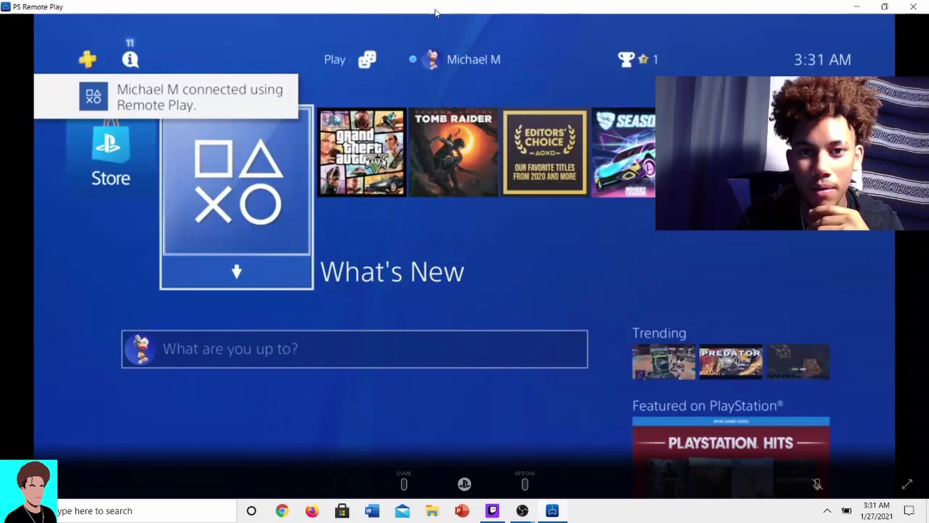
pyautogui.moveTo(435, 13); pyautogui.dragTo(451, 73)
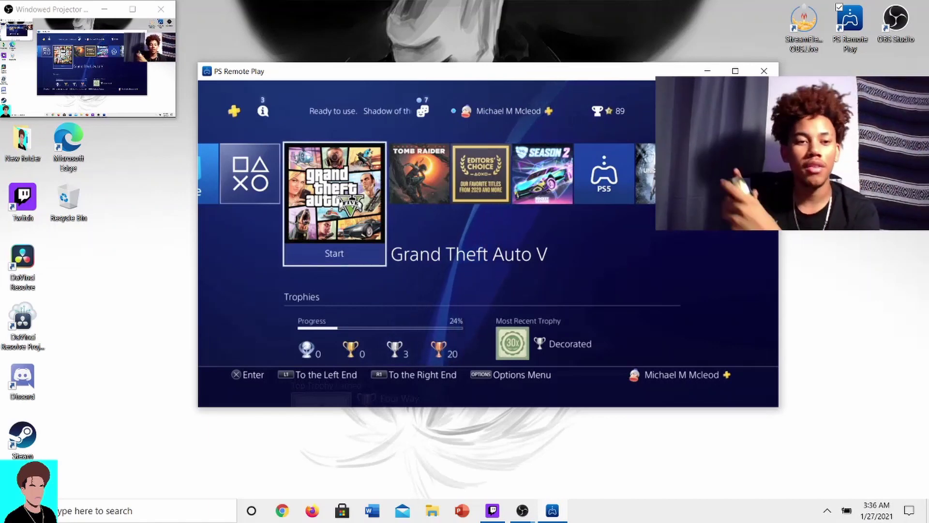
# Step: Move the PS4 home selection between Library and Grand Theft Auto V, then minimize Remote Play
pyautogui.press('Left')
pyautogui.press('Right')
pyautogui.press('Left')
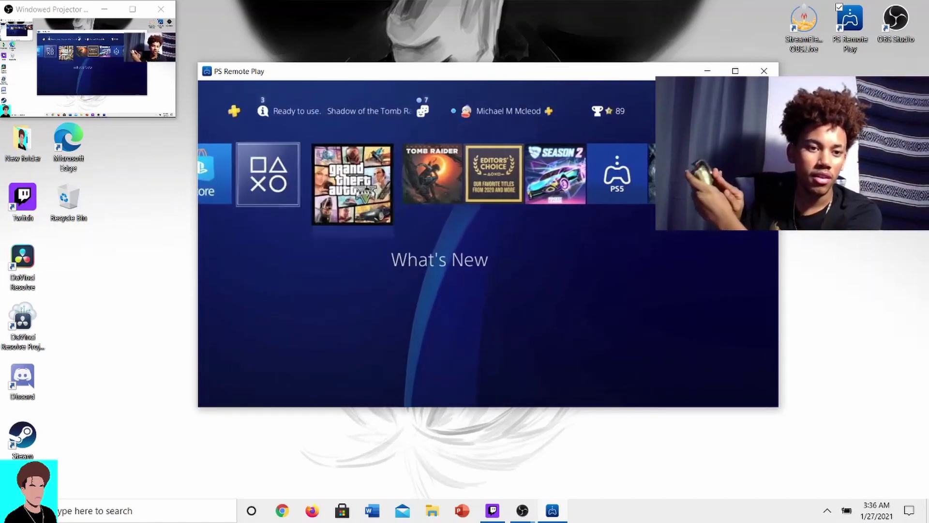
pyautogui.press('Right')
pyautogui.press('Left')
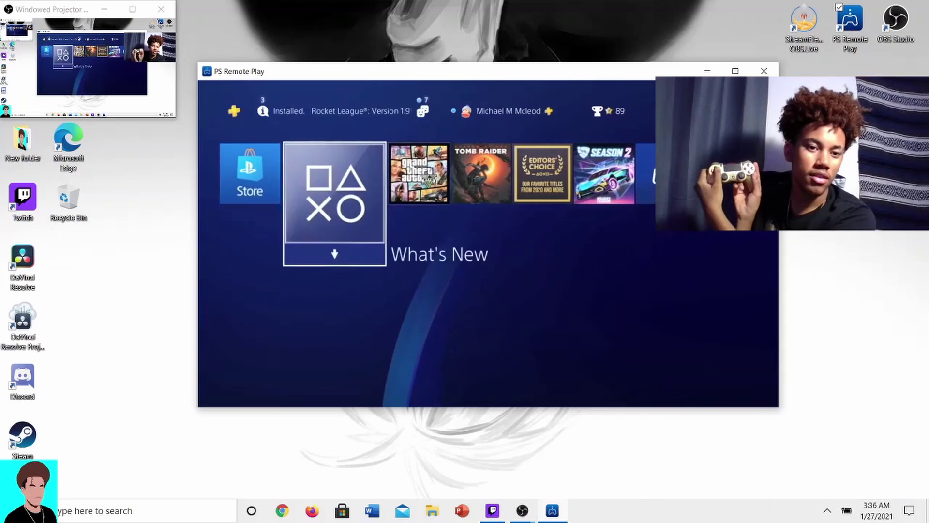
pyautogui.press('Right')
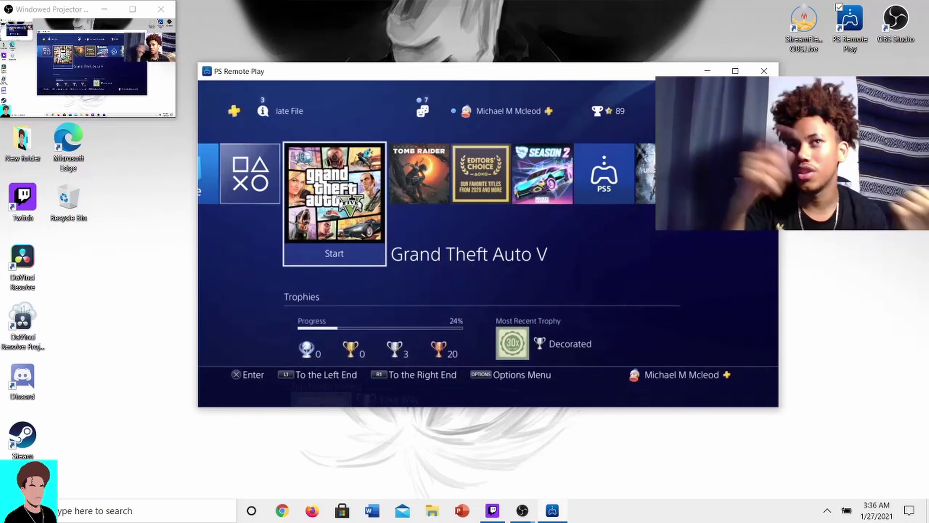
pyautogui.click(707, 71)
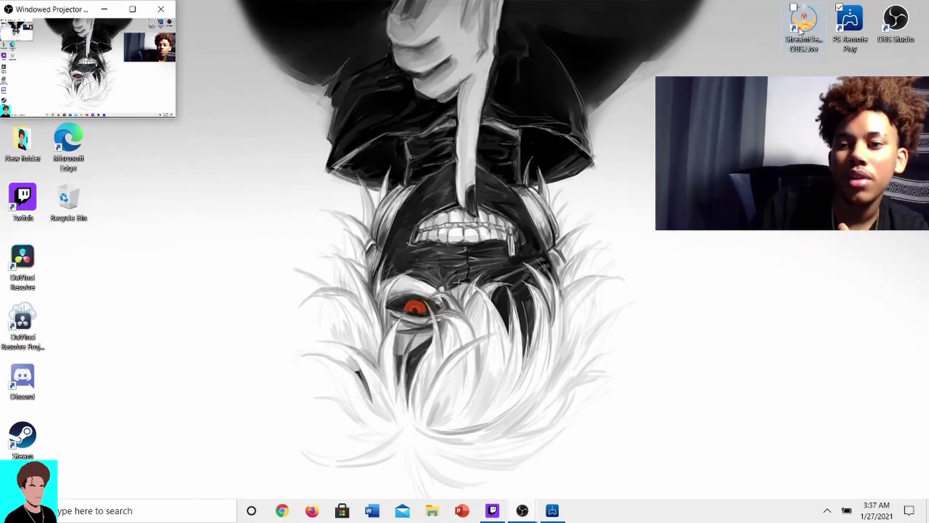
# Step: Restore and re-minimize Remote Play from the taskbar, then bring OBS Studio to the front
pyautogui.click(552, 511)
pyautogui.click(552, 511)
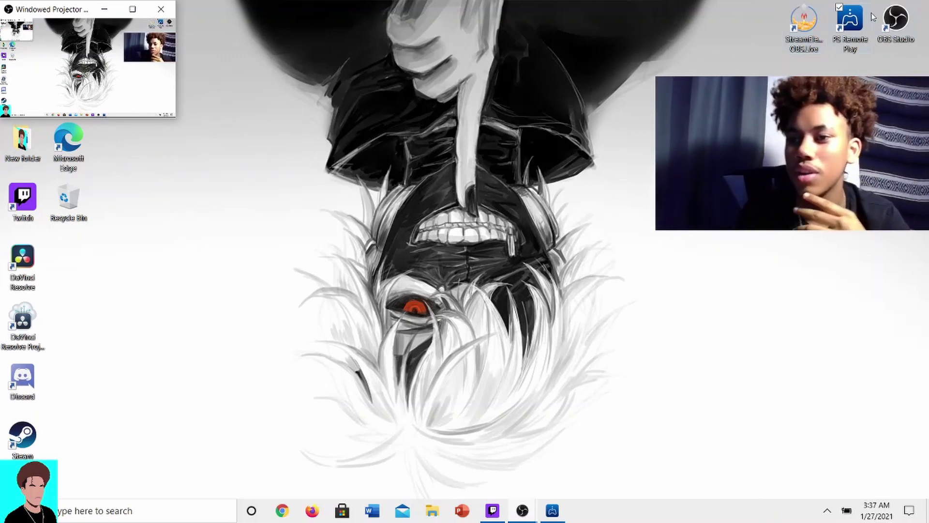
pyautogui.click(898, 26)
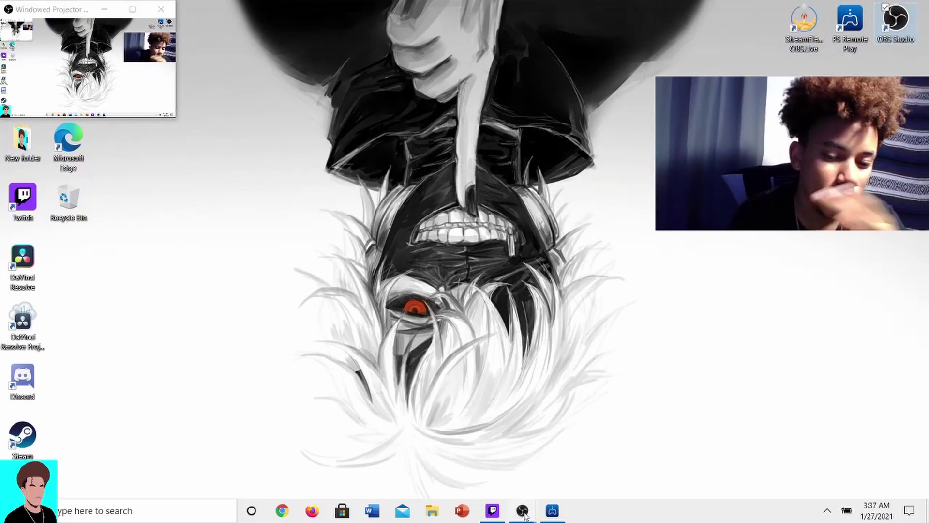
pyautogui.moveTo(525, 514)
pyautogui.click(481, 451)
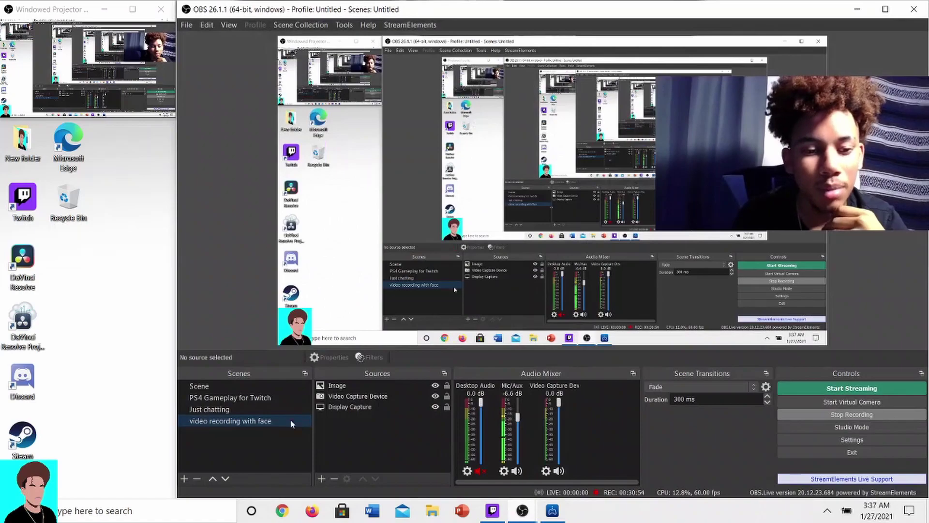
# Step: Create a new scene with the default name Scene 2 and bring up the source types list
pyautogui.click(185, 479)
pyautogui.click(538, 270)
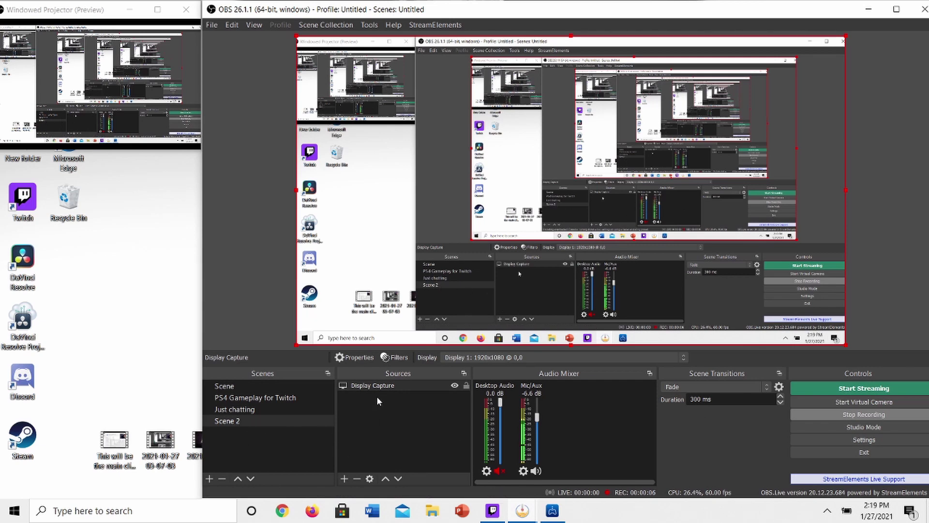
pyautogui.click(344, 478)
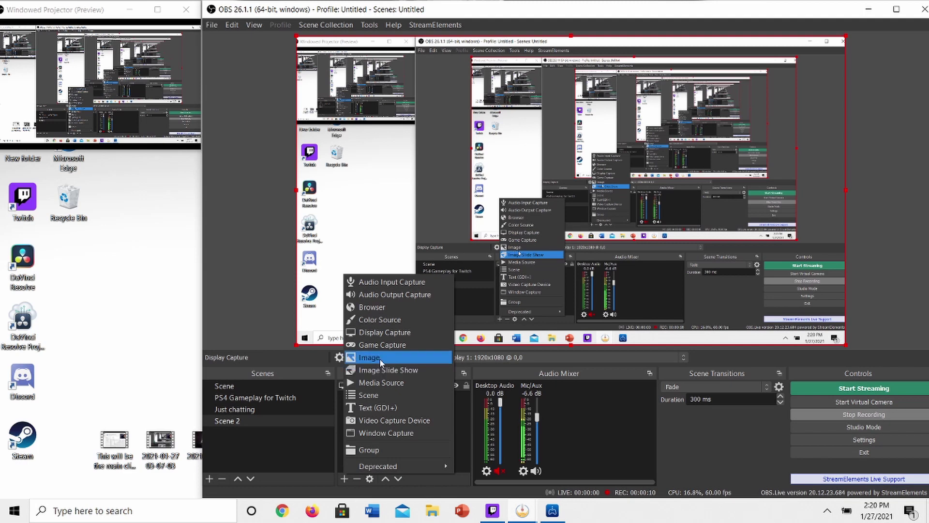
pyautogui.click(389, 331)
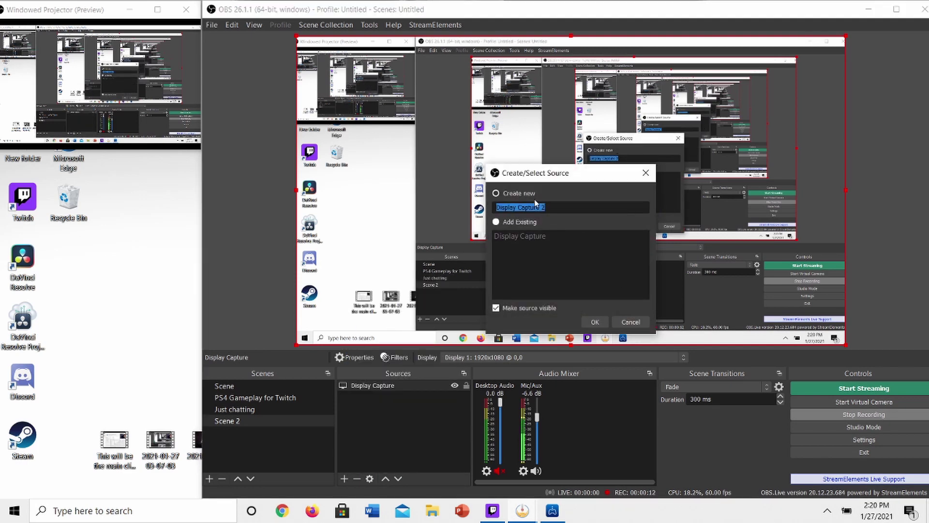
pyautogui.click(594, 322)
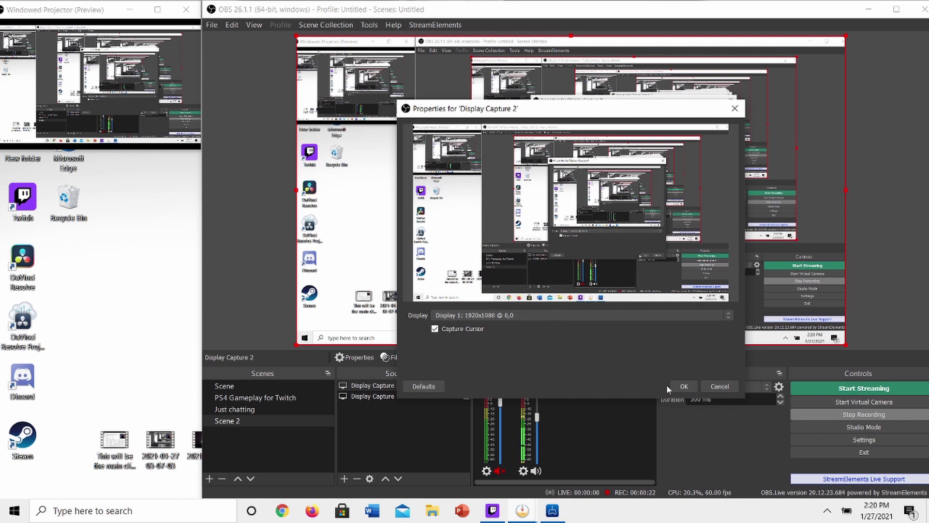
pyautogui.click(726, 387)
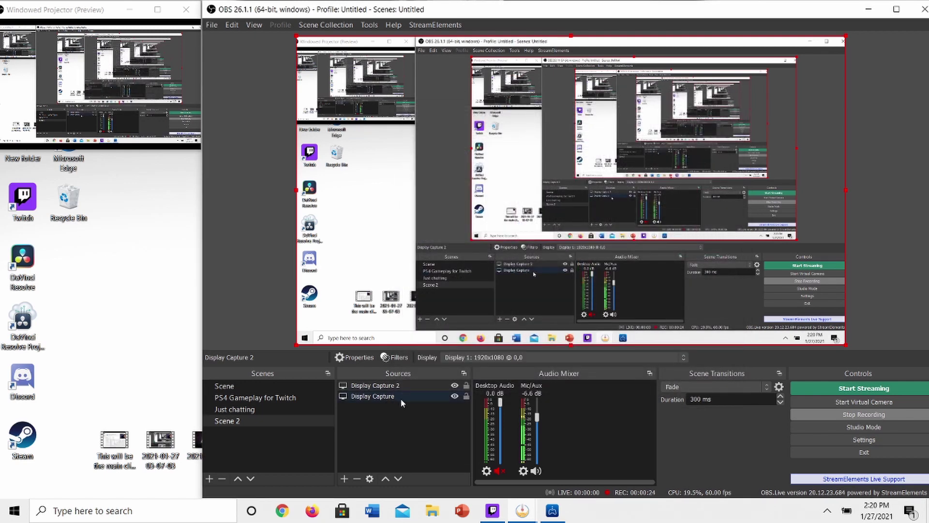
pyautogui.rightClick(400, 397)
pyautogui.click(380, 387)
pyautogui.rightClick(380, 388)
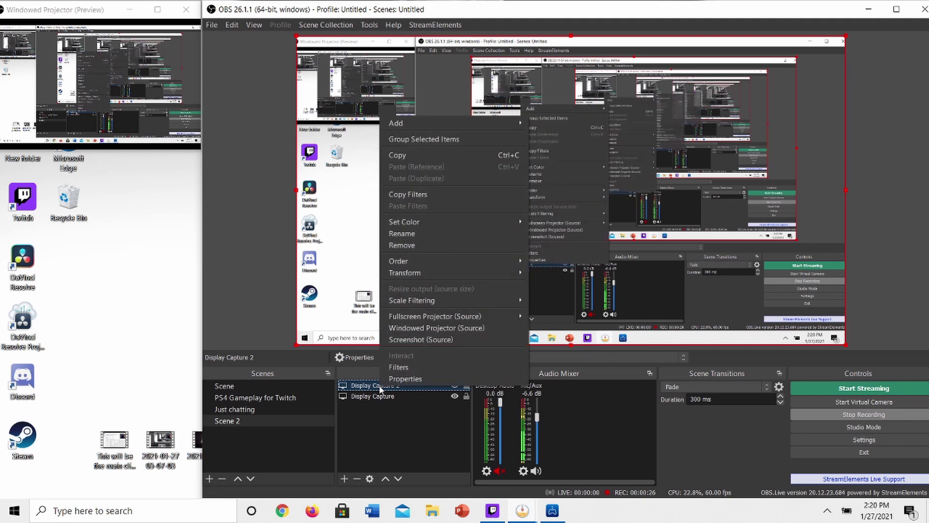
pyautogui.click(425, 245)
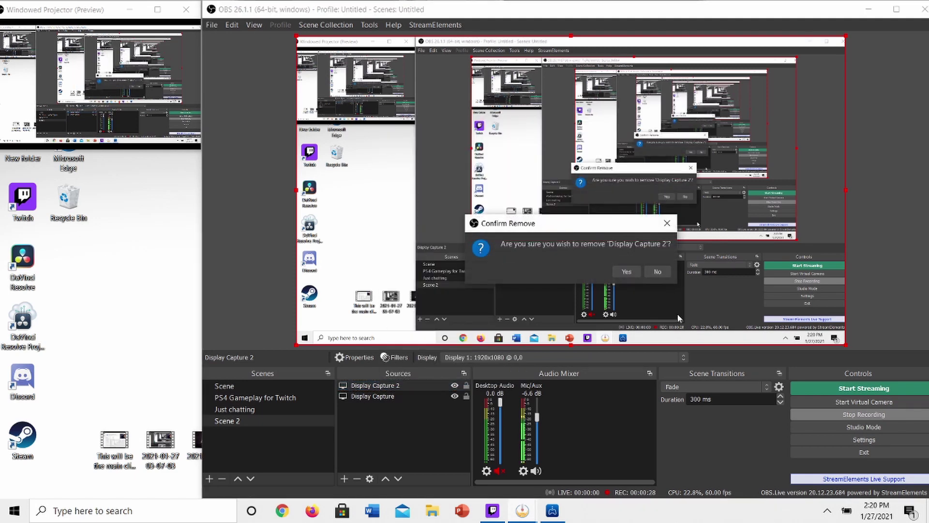
pyautogui.click(631, 270)
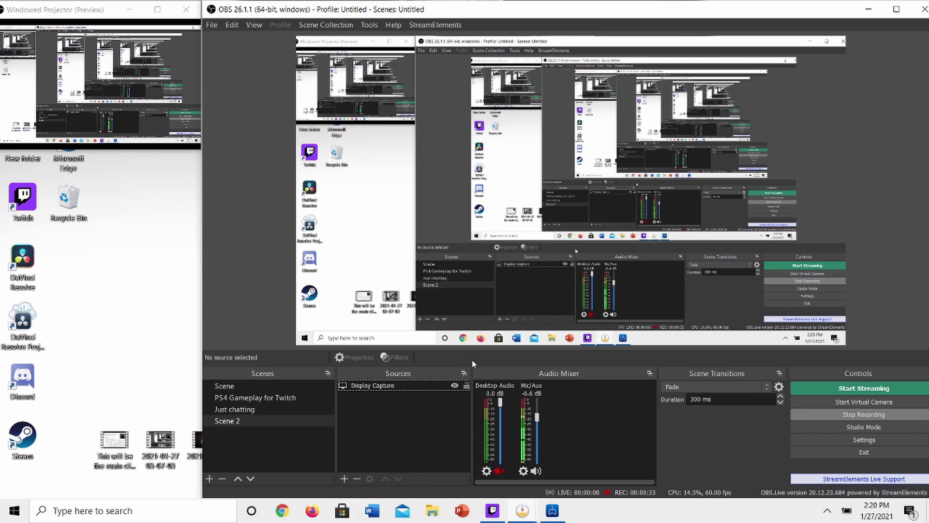
# Step: Add a Video Capture Device 2 source using the Integrated Webcam
pyautogui.click(343, 479)
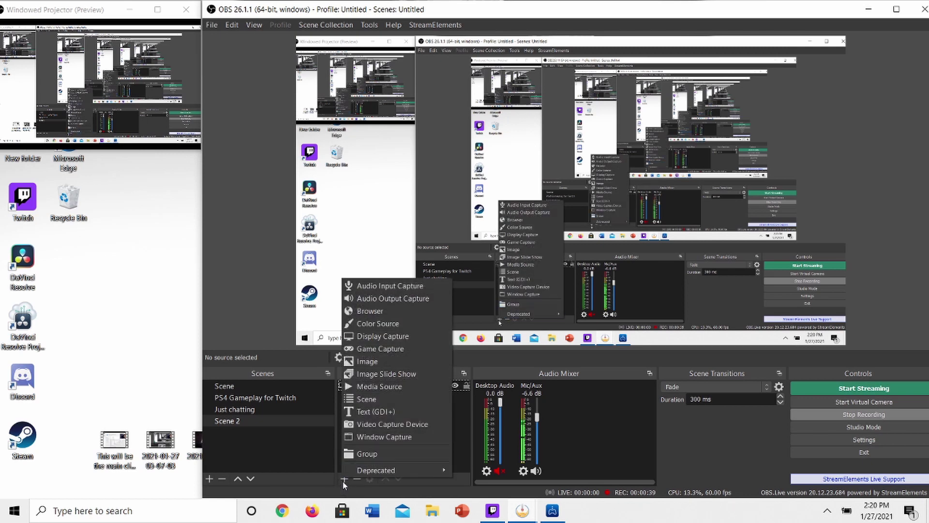
pyautogui.click(388, 428)
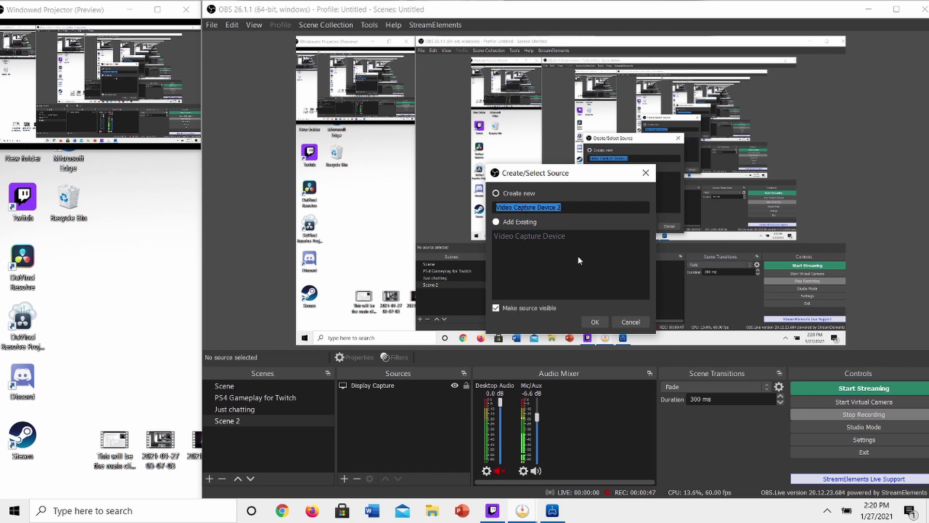
pyautogui.click(595, 326)
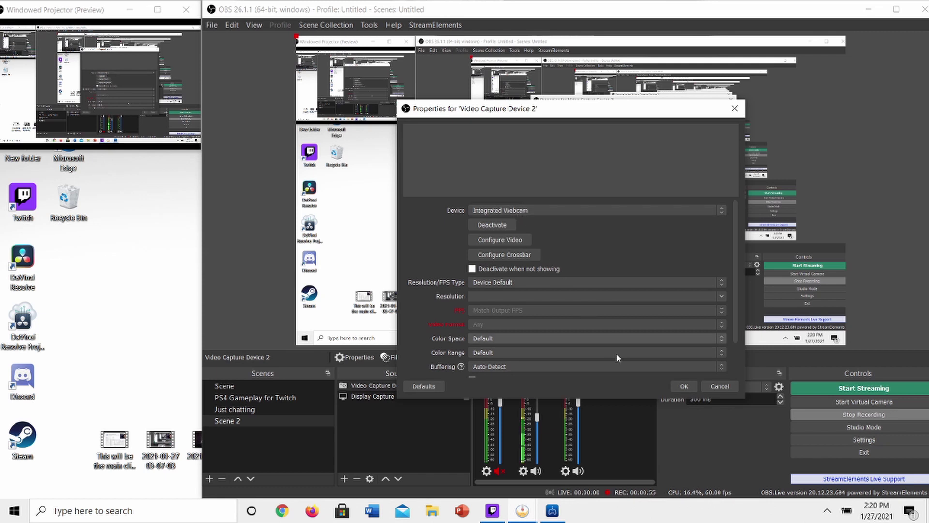
pyautogui.click(683, 387)
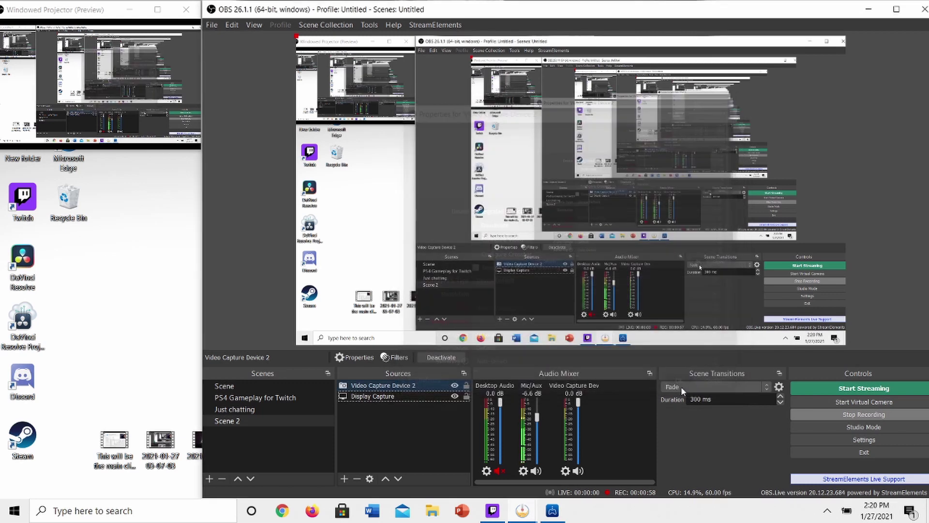
# Step: Remove Video Capture Device 2 from Scene 2 and bring up the source types list again
pyautogui.rightClick(410, 381)
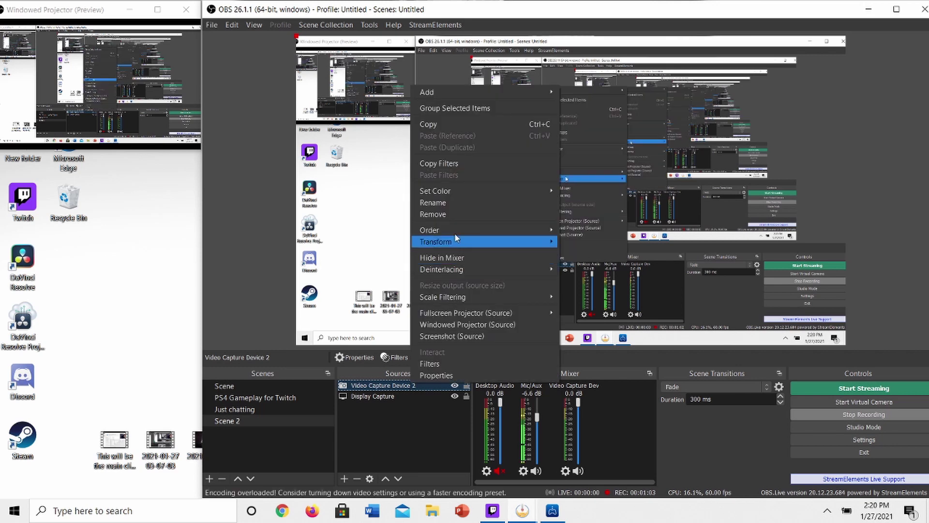
pyautogui.click(452, 214)
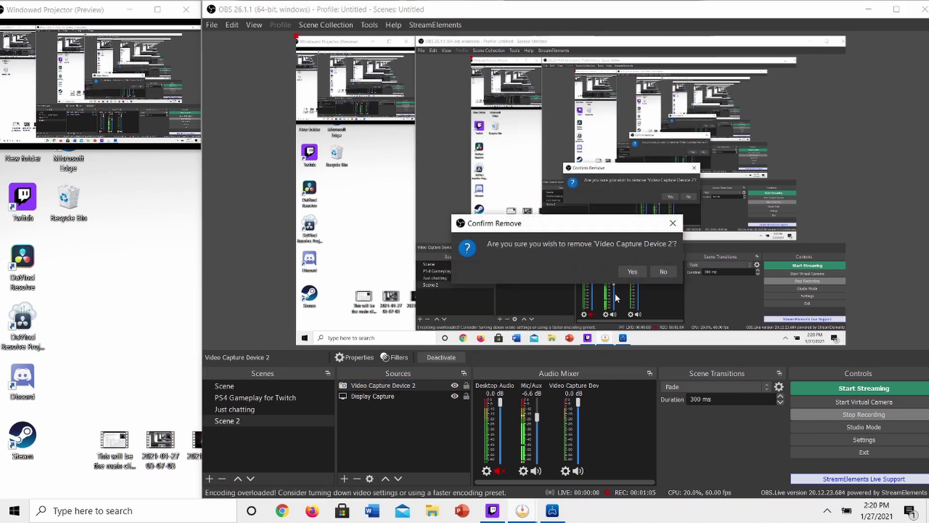
pyautogui.click(630, 273)
pyautogui.click(345, 480)
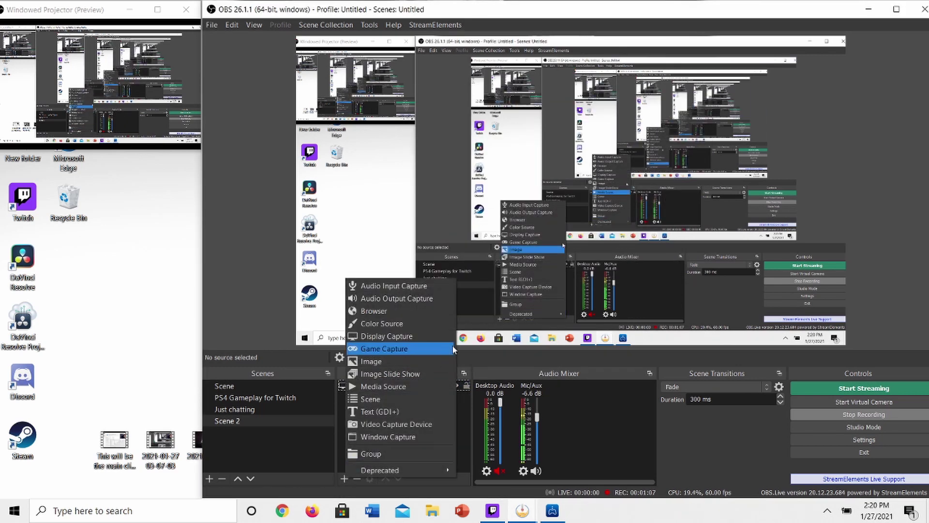
# Step: Add the existing Video Capture Device webcam source to Scene 2
pyautogui.click(405, 424)
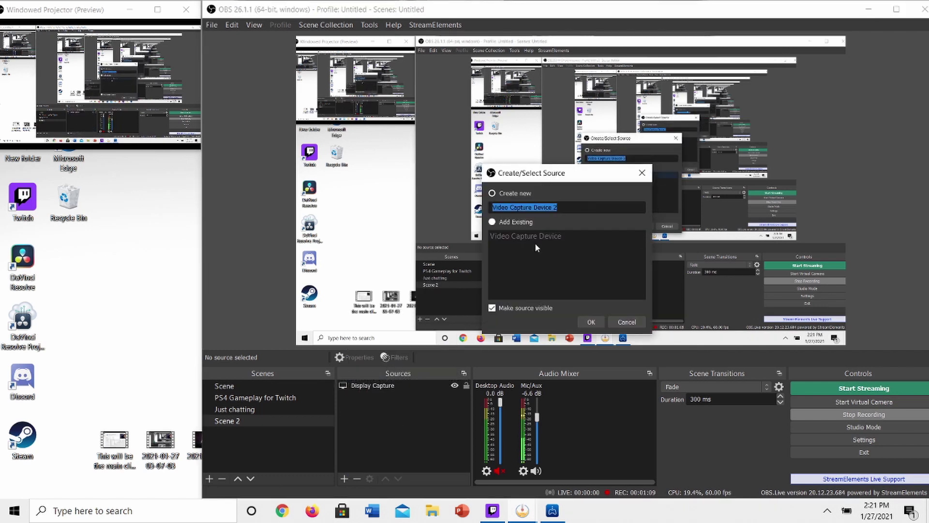
pyautogui.click(520, 222)
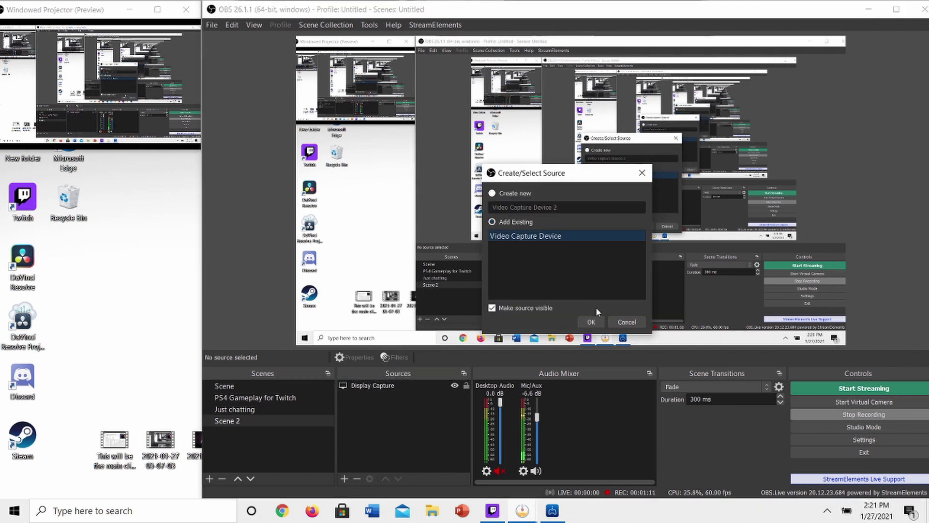
pyautogui.click(593, 321)
# Step: Shrink the webcam feed to a small box and move it to the canvas's upper-left
pyautogui.moveTo(664, 241); pyautogui.dragTo(748, 201)
pyautogui.moveTo(581, 174); pyautogui.dragTo(384, 197)
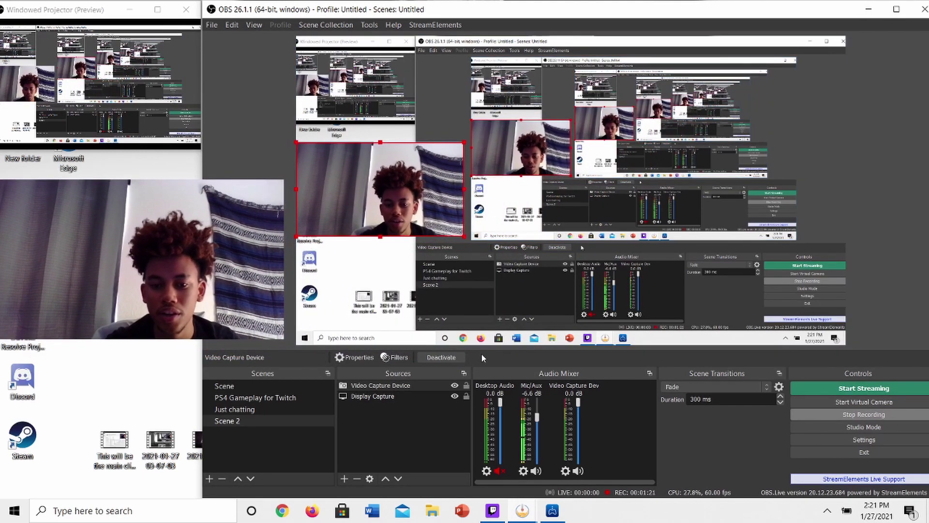
pyautogui.click(344, 479)
pyautogui.click(456, 448)
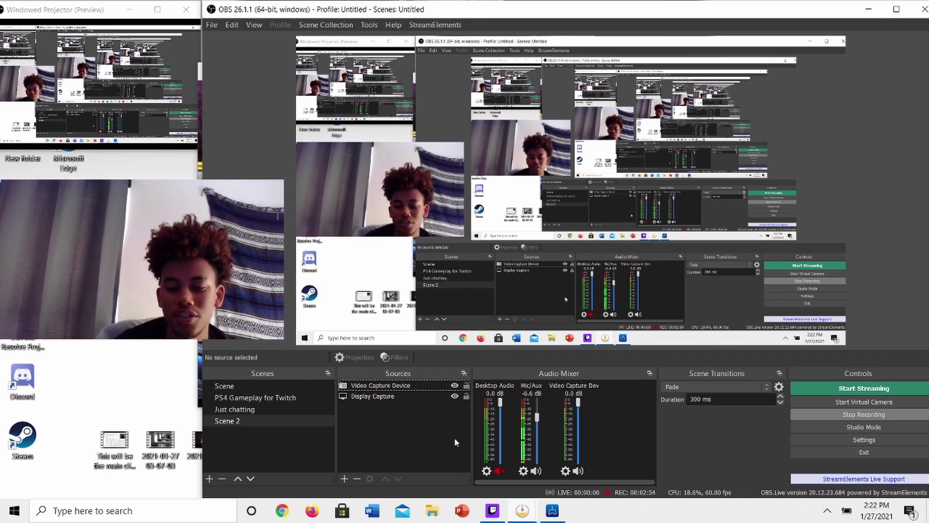
# Step: Add a Window Capture source capturing the [RemotePlay.exe]: PS Remote Play window
pyautogui.click(350, 482)
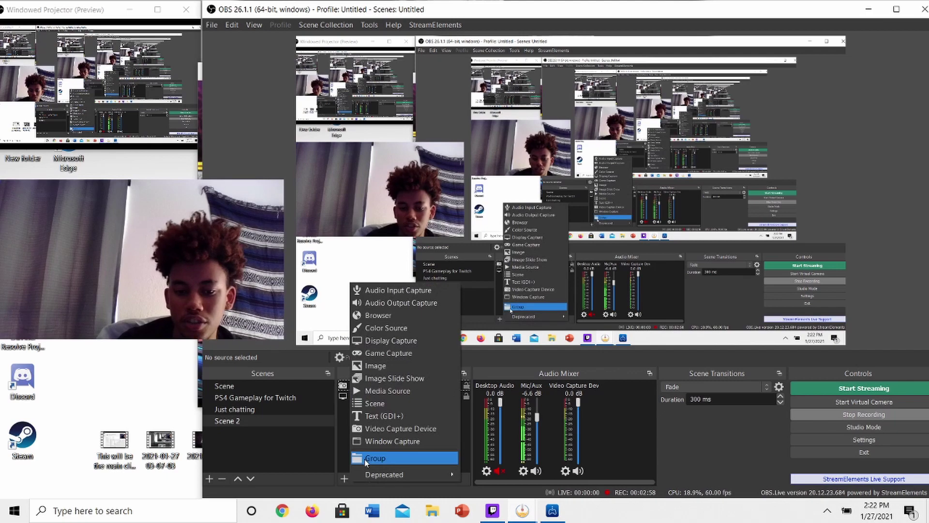
pyautogui.click(394, 441)
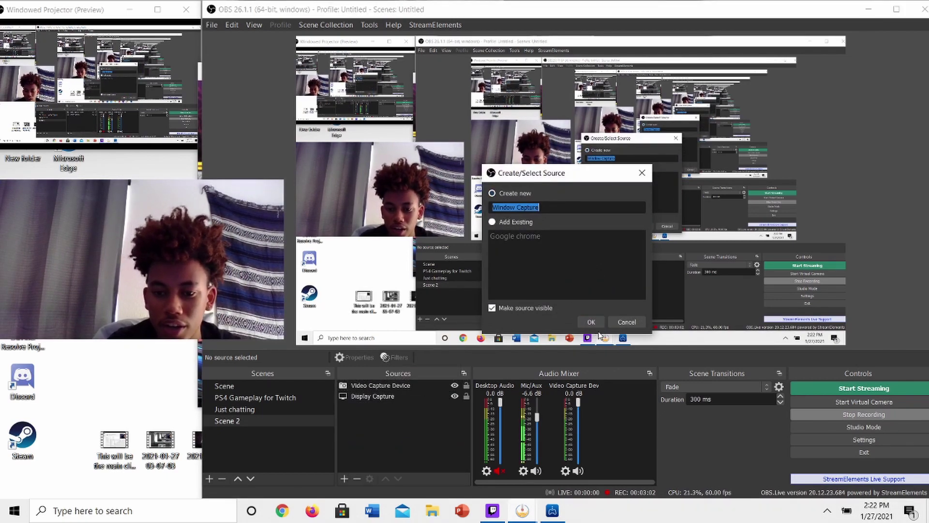
pyautogui.click(591, 322)
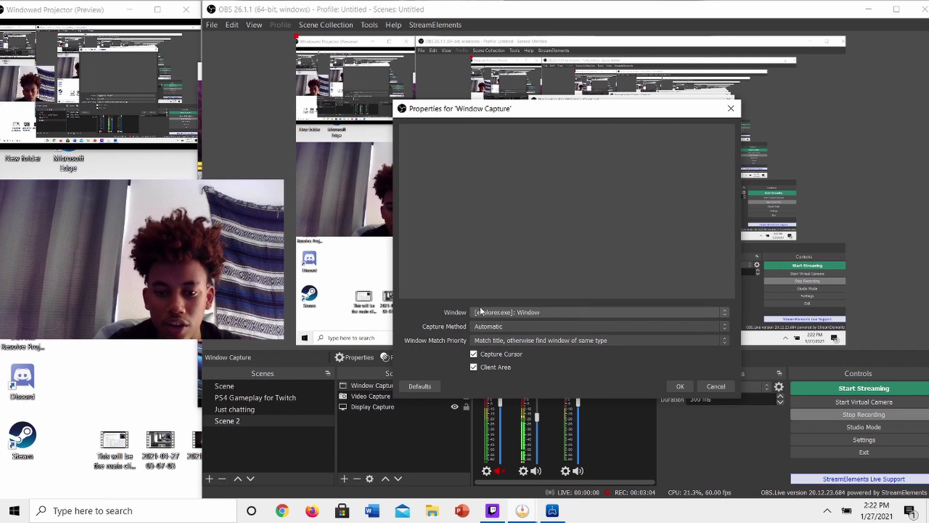
pyautogui.click(553, 313)
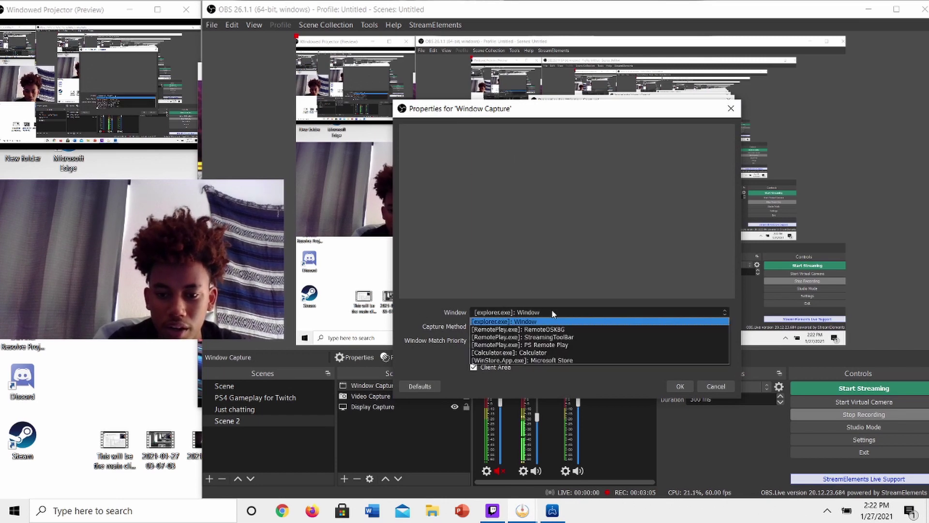
pyautogui.click(550, 344)
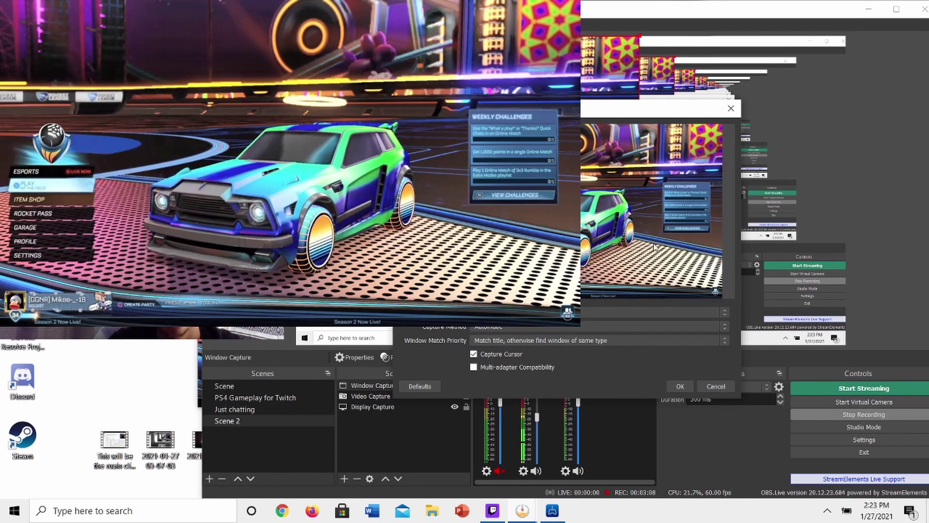
pyautogui.click(680, 386)
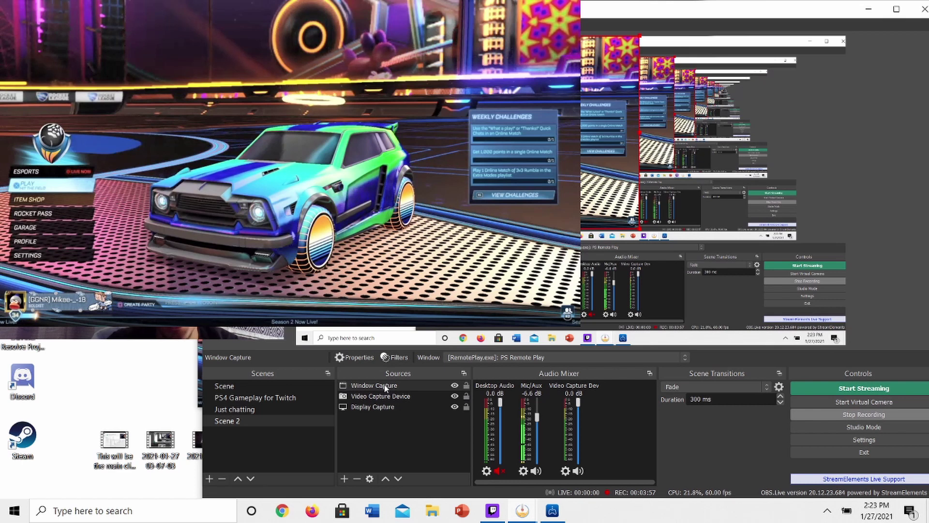
# Step: Move Video Capture Device above Window Capture so the webcam overlays the Rocket League gameplay
pyautogui.moveTo(386, 396); pyautogui.dragTo(388, 405)
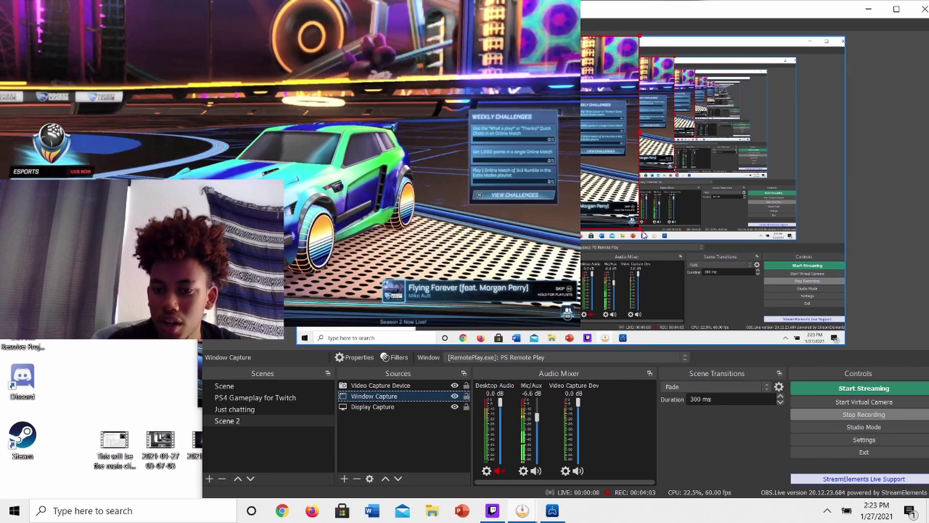
pyautogui.click(644, 233)
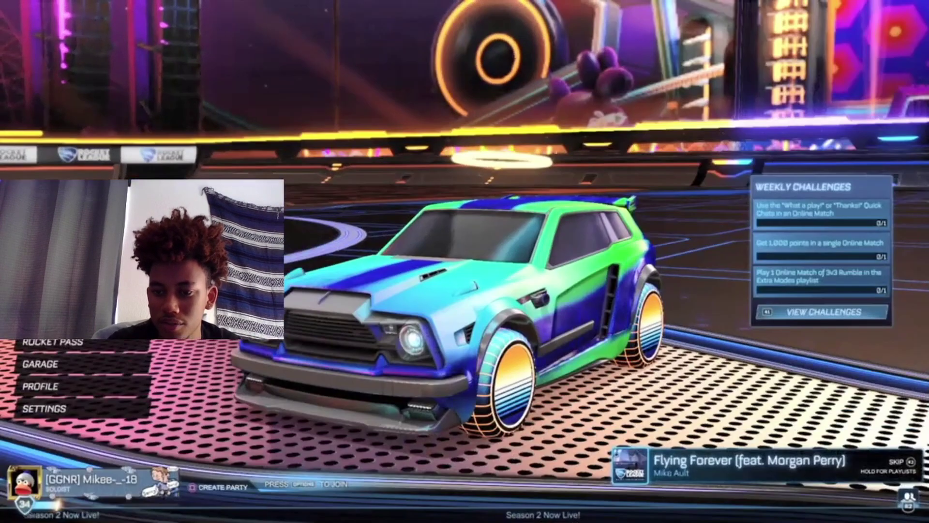